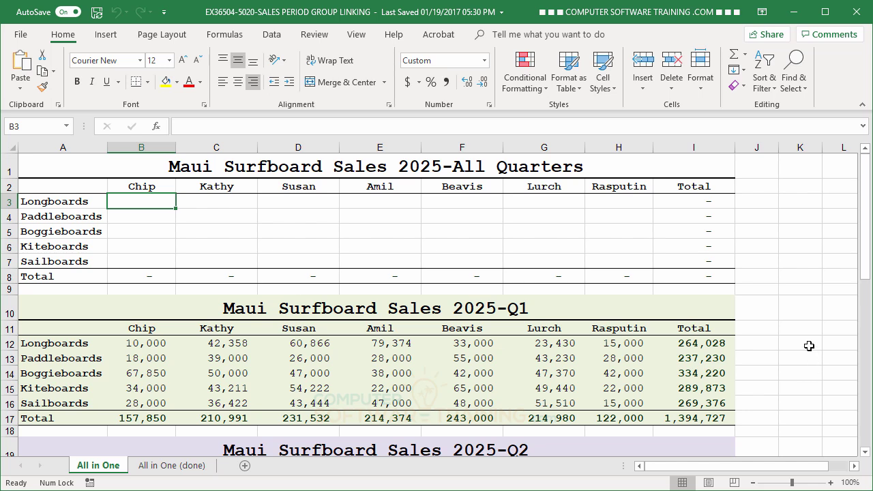
Step: Examine the empty All Quarters table and the Q1 to Q4 sales tables beneath it on the All in One sheet
{"action": "scroll", "coordinate": [788, 268], "scroll_direction": "down", "scroll_amount": 3}
{"action": "scroll", "coordinate": [789, 267], "scroll_direction": "down", "scroll_amount": 6}
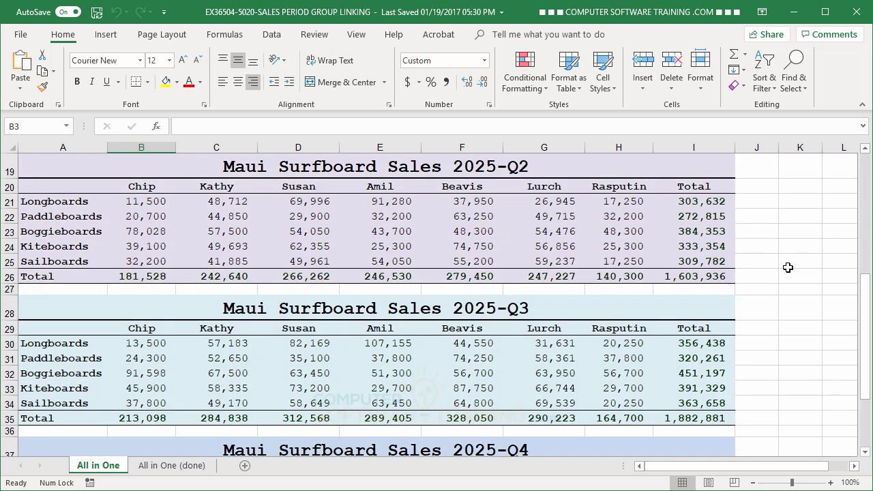
{"action": "scroll", "coordinate": [788, 267], "scroll_direction": "up", "scroll_amount": 4}
{"action": "scroll", "coordinate": [787, 268], "scroll_direction": "up", "scroll_amount": 5}
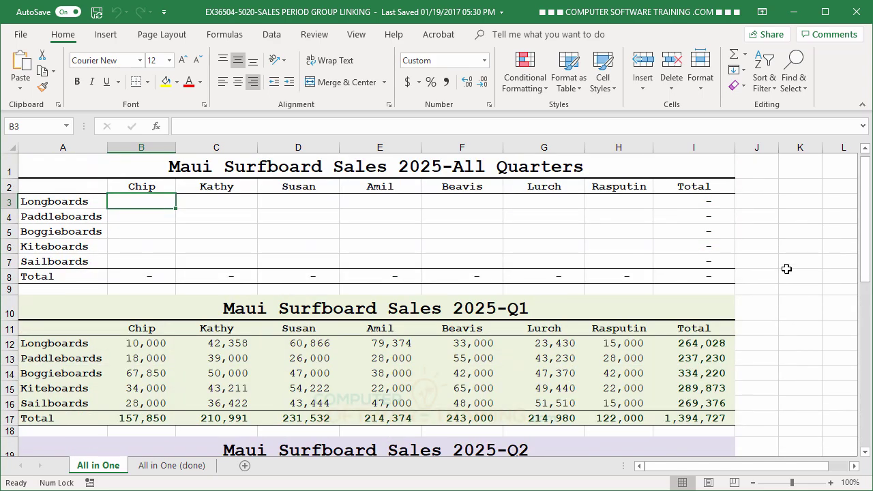
{"action": "scroll", "coordinate": [787, 269], "scroll_direction": "down", "scroll_amount": 6}
{"action": "scroll", "coordinate": [786, 268], "scroll_direction": "down", "scroll_amount": 3}
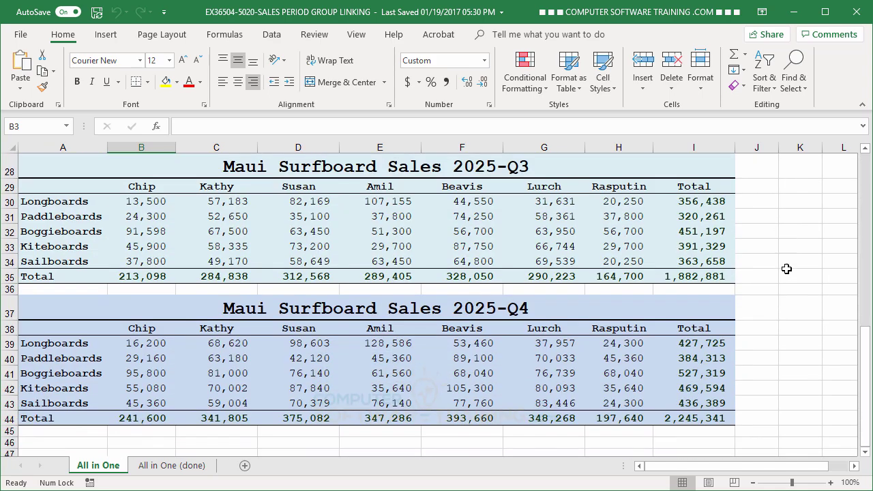
{"action": "scroll", "coordinate": [787, 269], "scroll_direction": "up", "scroll_amount": 8}
{"action": "scroll", "coordinate": [787, 269], "scroll_direction": "up", "scroll_amount": 1}
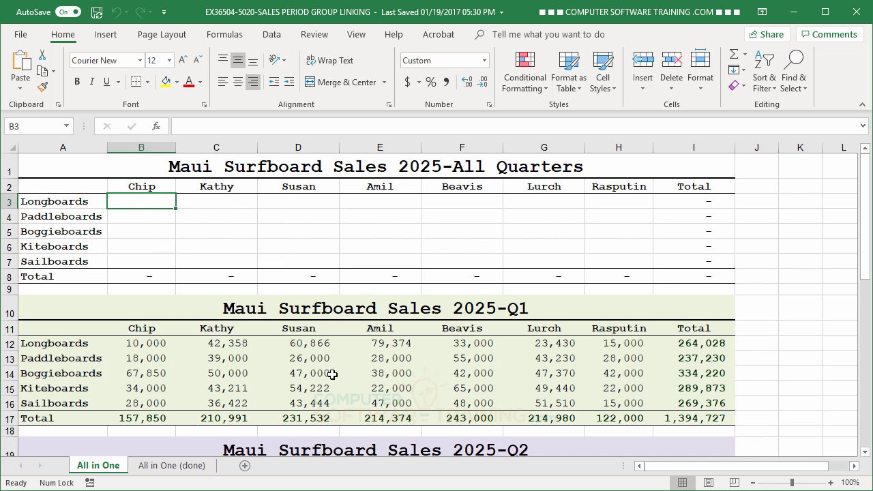
{"action": "scroll", "coordinate": [529, 355], "scroll_direction": "down", "scroll_amount": 6}
{"action": "scroll", "coordinate": [519, 348], "scroll_direction": "down", "scroll_amount": 3}
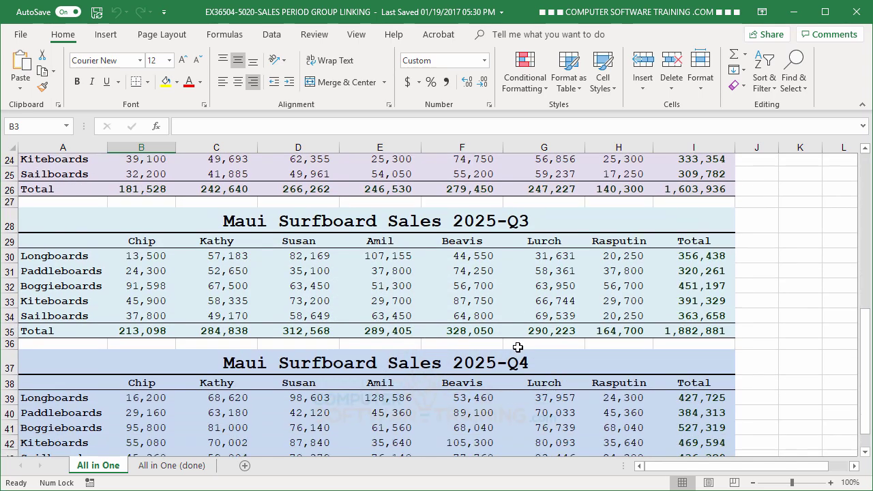
{"action": "scroll", "coordinate": [519, 348], "scroll_direction": "up", "scroll_amount": 6}
{"action": "scroll", "coordinate": [519, 348], "scroll_direction": "up", "scroll_amount": 3}
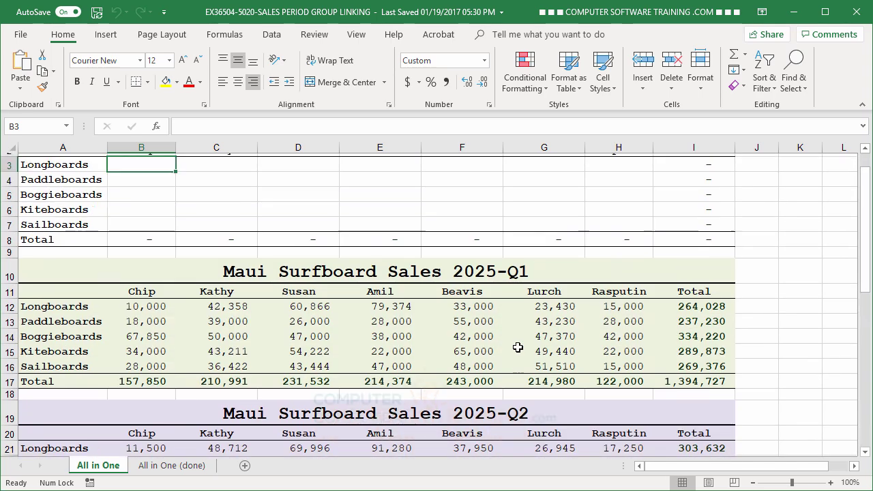
{"action": "scroll", "coordinate": [426, 284], "scroll_direction": "down", "scroll_amount": 2}
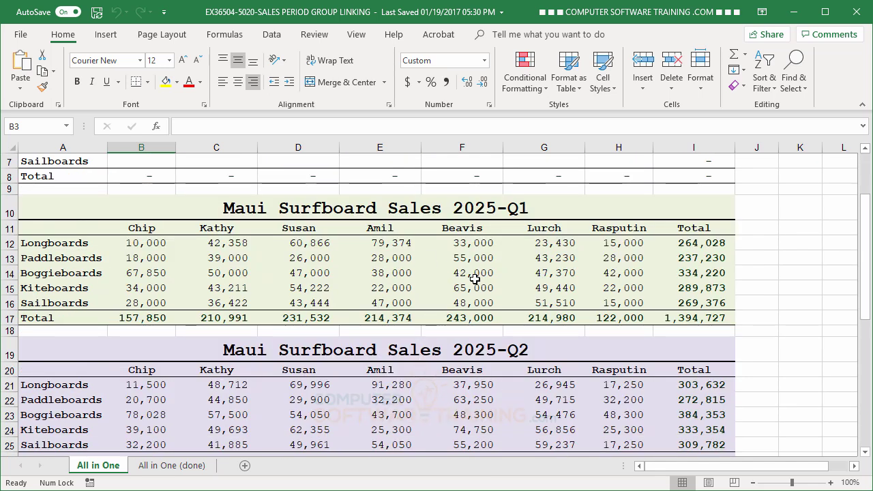
{"action": "scroll", "coordinate": [475, 280], "scroll_direction": "up", "scroll_amount": 2}
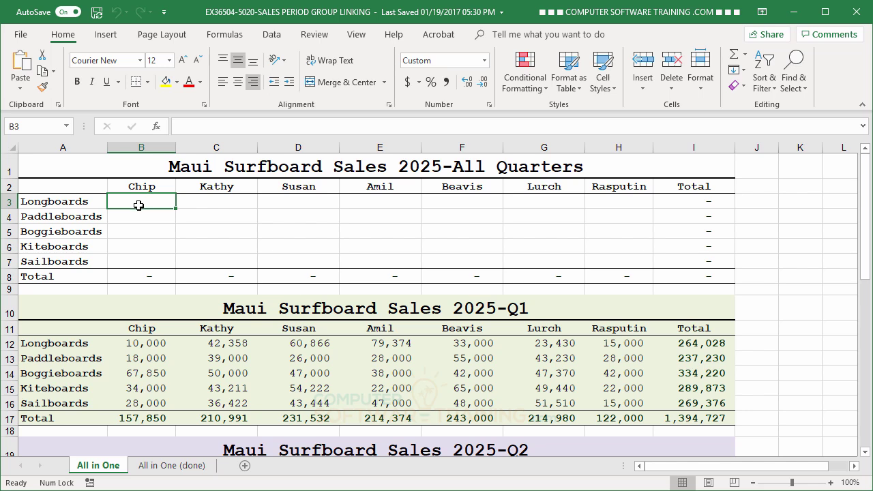
Step: Start a Sum consolidation at cell B3 and add the Q1 sales figures B12:H16 as its first reference
{"action": "left_click", "coordinate": [51, 169]}
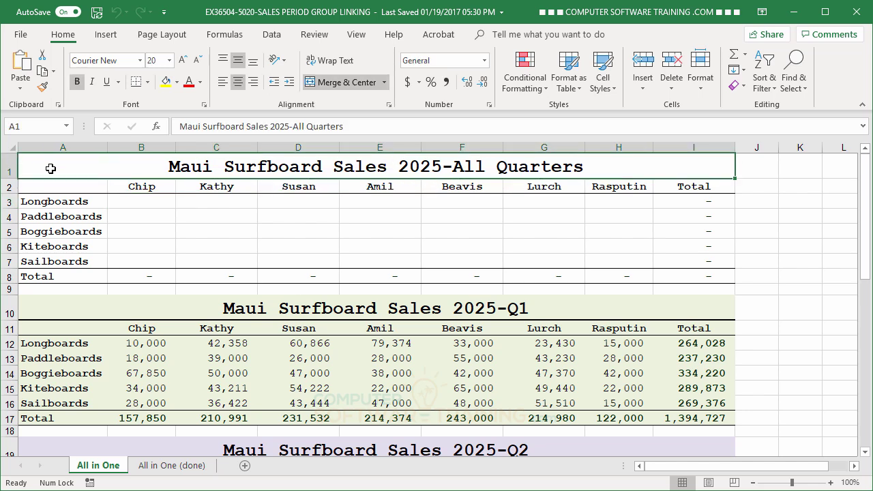
{"action": "left_click", "coordinate": [134, 203]}
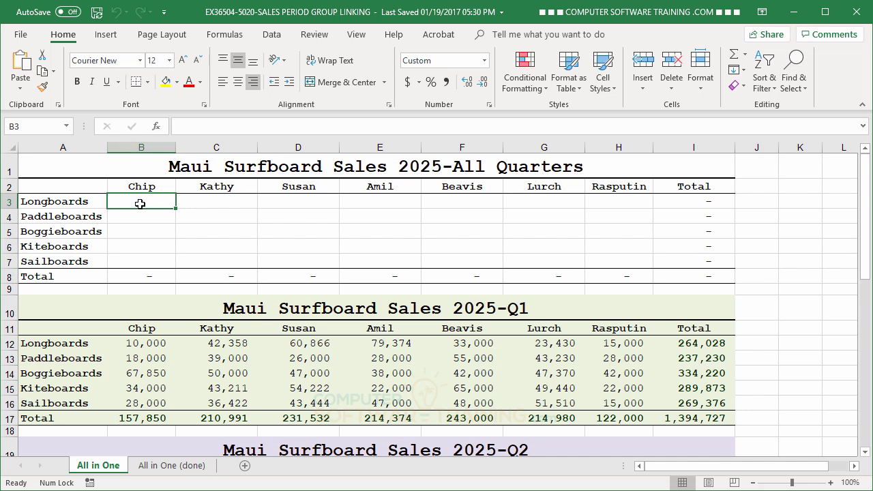
{"action": "left_click", "coordinate": [272, 36]}
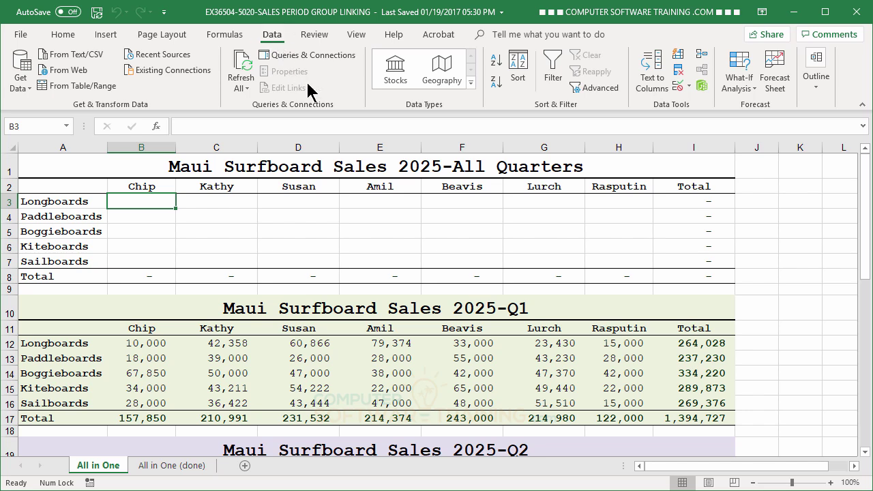
{"action": "left_click", "coordinate": [703, 61]}
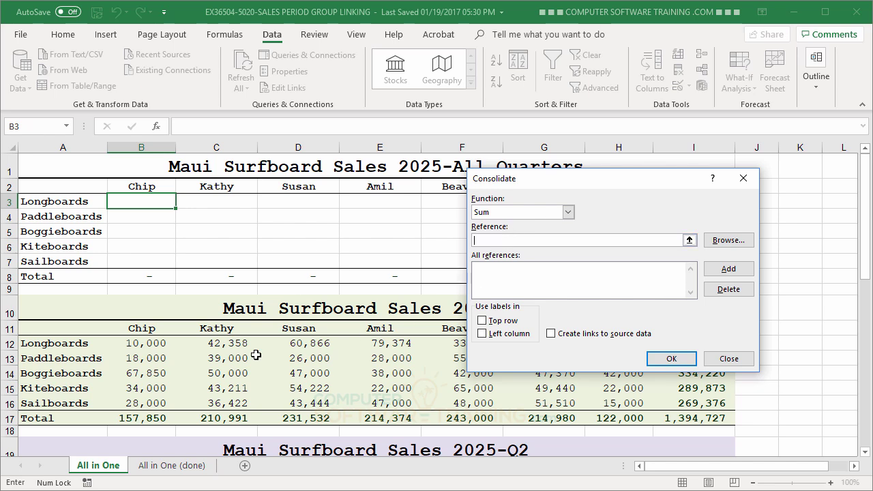
{"action": "left_click_drag", "start_coordinate": [131, 344], "coordinate": [625, 404]}
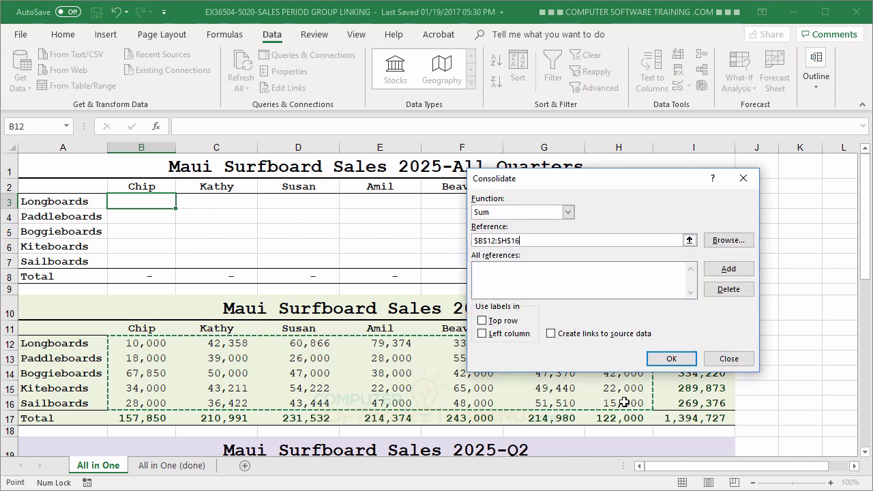
{"action": "left_click", "coordinate": [729, 270]}
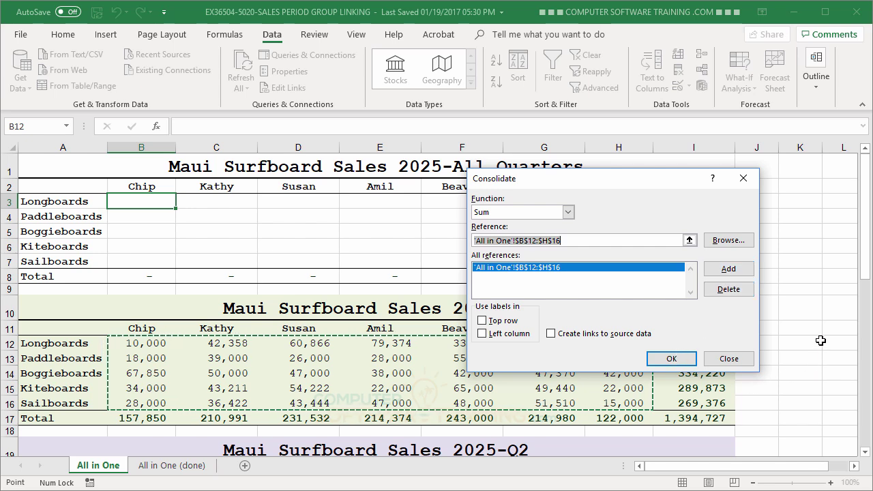
Step: Add the Q2 sales figures B21:H25 to the consolidation references
{"action": "scroll", "coordinate": [821, 340], "scroll_direction": "down", "scroll_amount": 1}
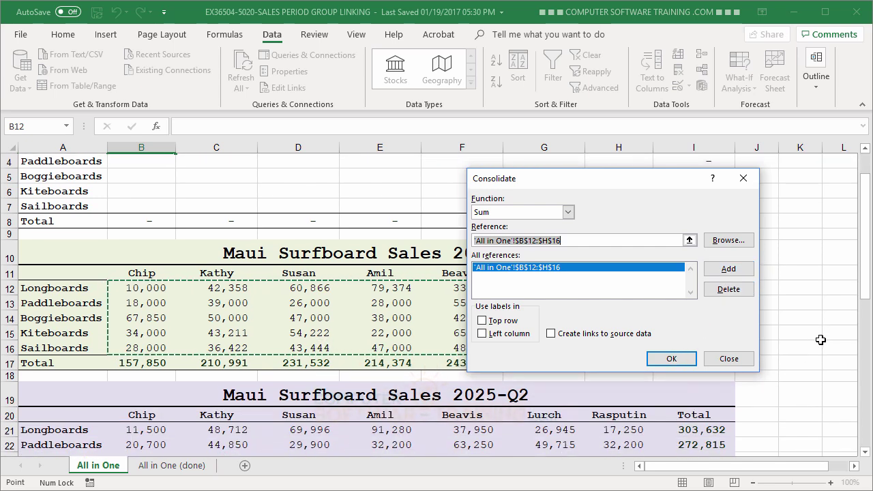
{"action": "scroll", "coordinate": [821, 340], "scroll_direction": "down", "scroll_amount": 1}
{"action": "scroll", "coordinate": [819, 339], "scroll_direction": "up", "scroll_amount": 2}
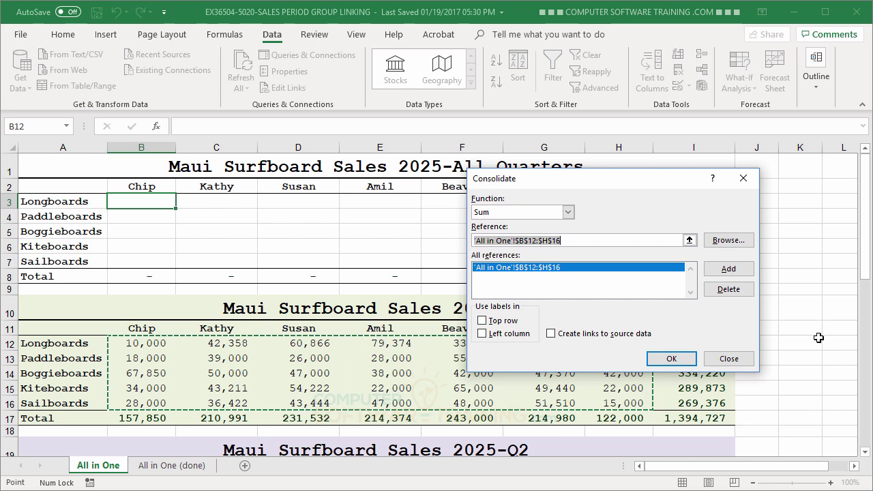
{"action": "scroll", "coordinate": [816, 333], "scroll_direction": "down", "scroll_amount": 2}
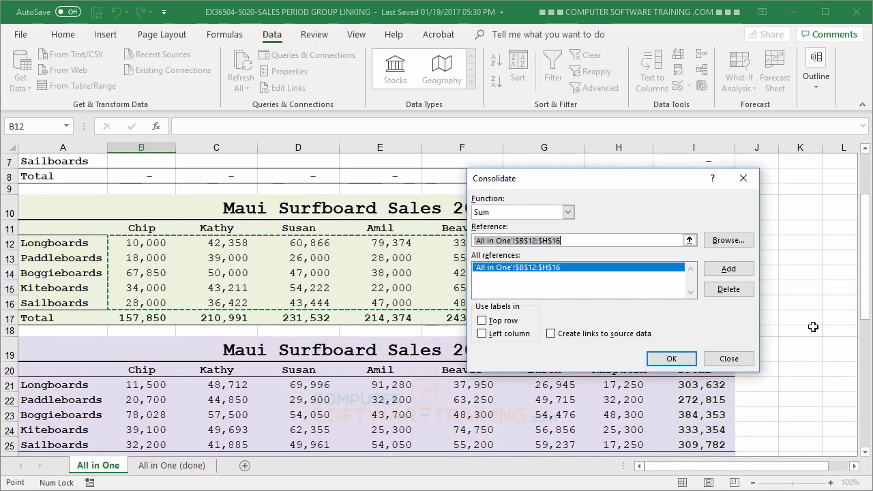
{"action": "scroll", "coordinate": [813, 327], "scroll_direction": "down", "scroll_amount": 1}
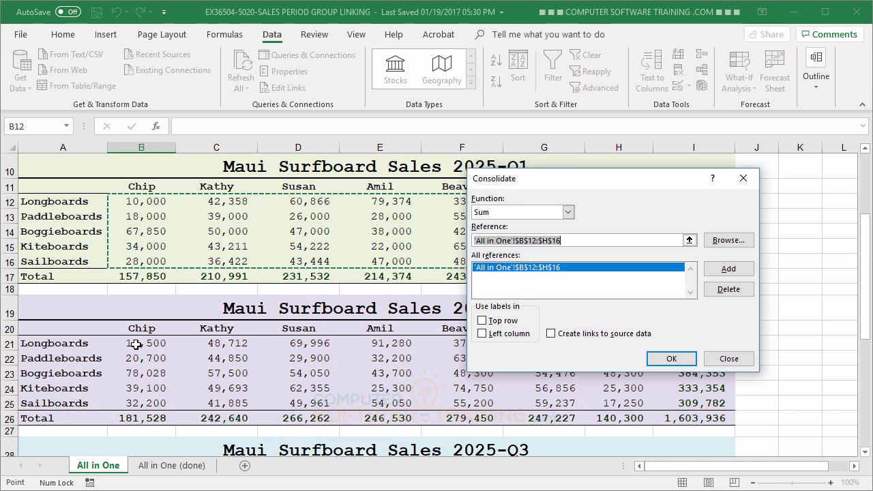
{"action": "left_click_drag", "start_coordinate": [135, 343], "coordinate": [614, 396]}
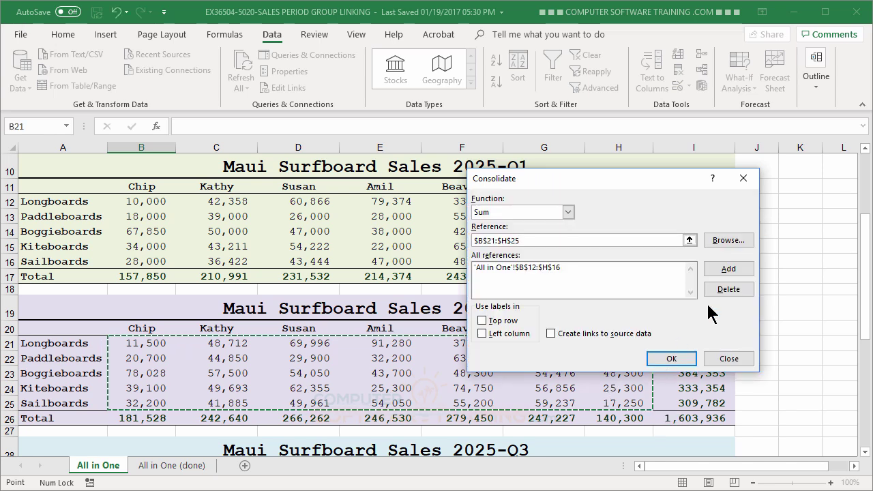
{"action": "left_click", "coordinate": [725, 268]}
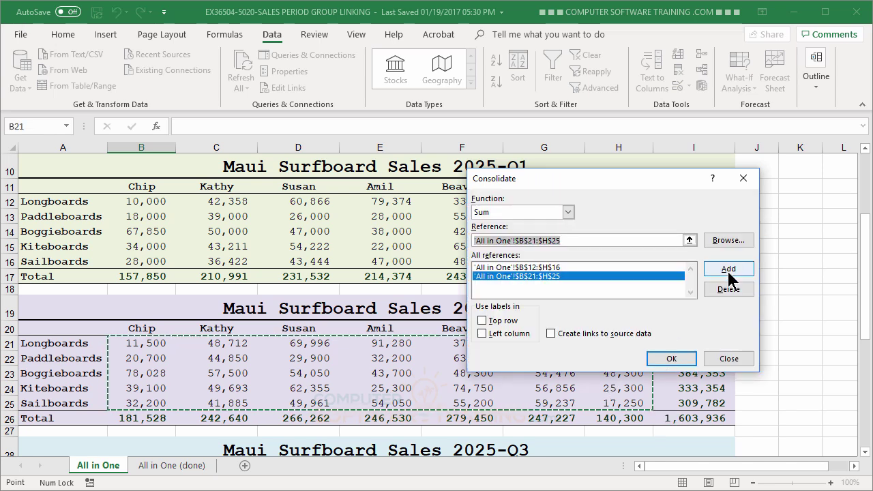
Step: Add the Q3 sales figures B30:H34 to the consolidation references
{"action": "scroll", "coordinate": [789, 333], "scroll_direction": "down", "scroll_amount": 4}
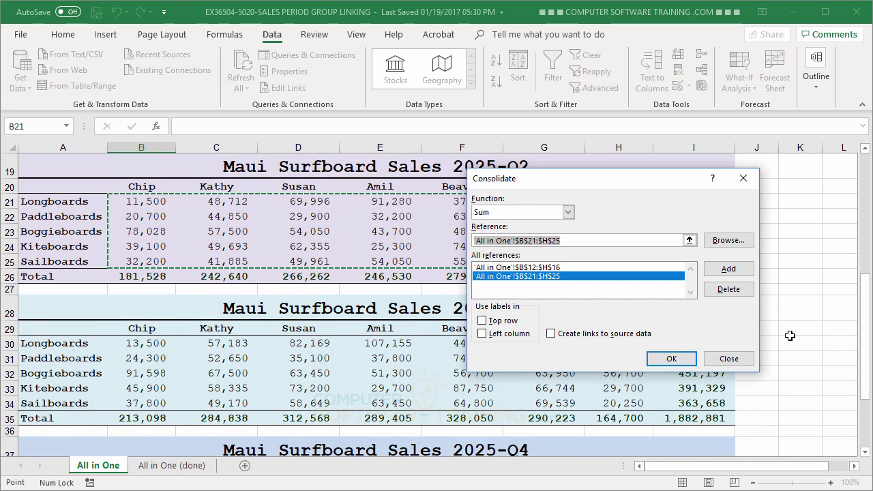
{"action": "scroll", "coordinate": [789, 336], "scroll_direction": "down", "scroll_amount": 1}
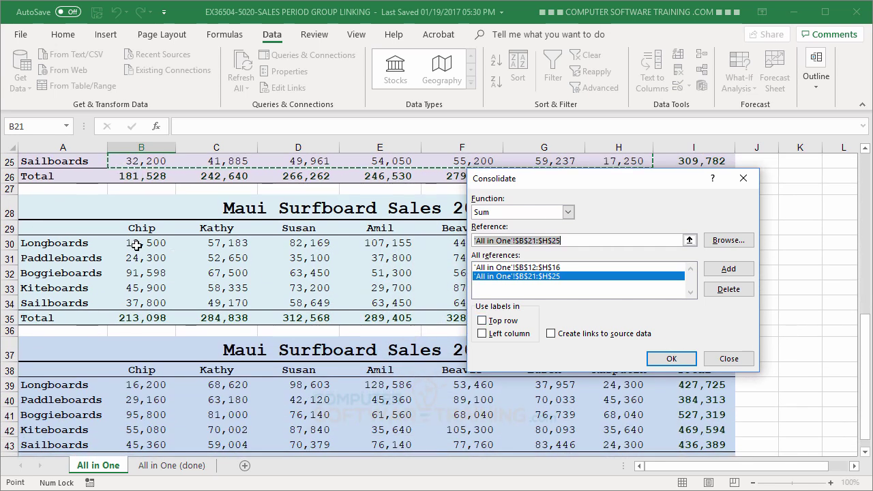
{"action": "left_click_drag", "start_coordinate": [135, 244], "coordinate": [612, 301]}
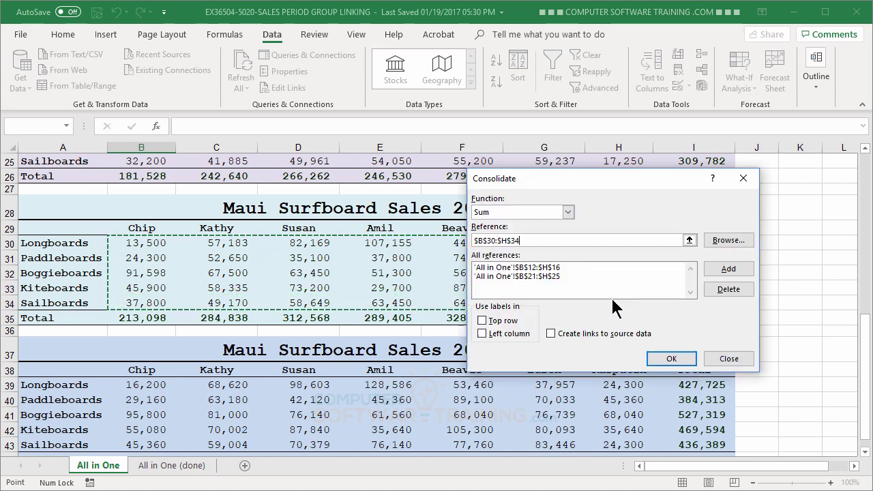
{"action": "left_click", "coordinate": [731, 268]}
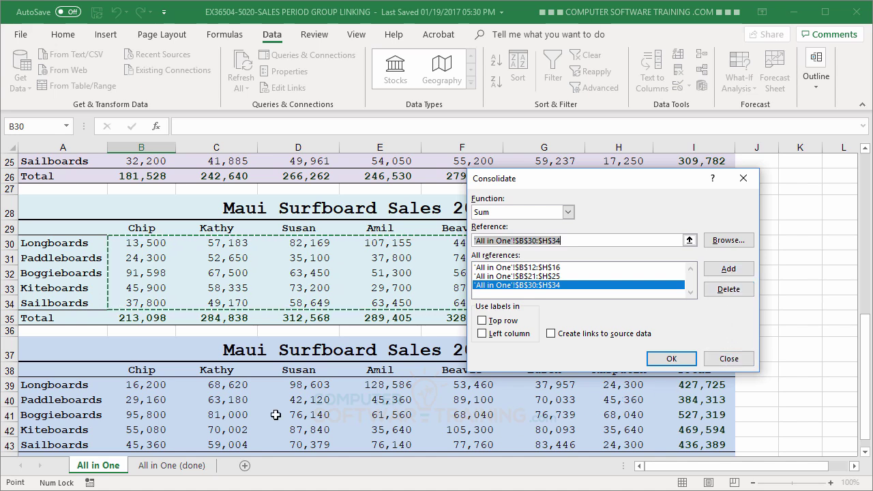
Step: Add the Q4 sales figures B39:H43 to the references and run the consolidation without labels or source links
{"action": "scroll", "coordinate": [196, 401], "scroll_direction": "down", "scroll_amount": 1}
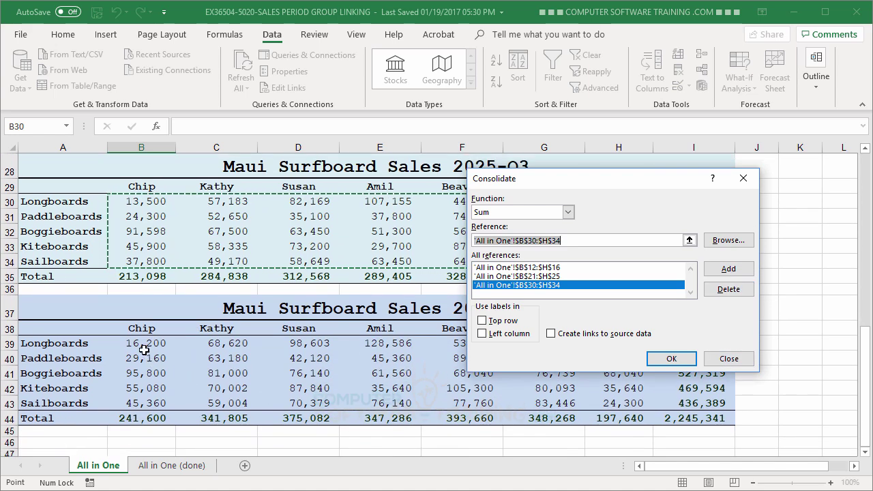
{"action": "left_click_drag", "start_coordinate": [136, 344], "coordinate": [615, 401]}
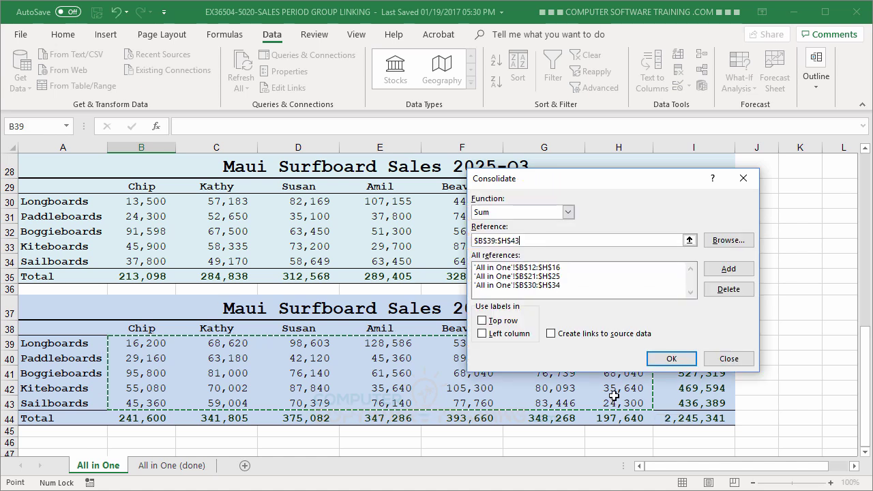
{"action": "left_click", "coordinate": [726, 269]}
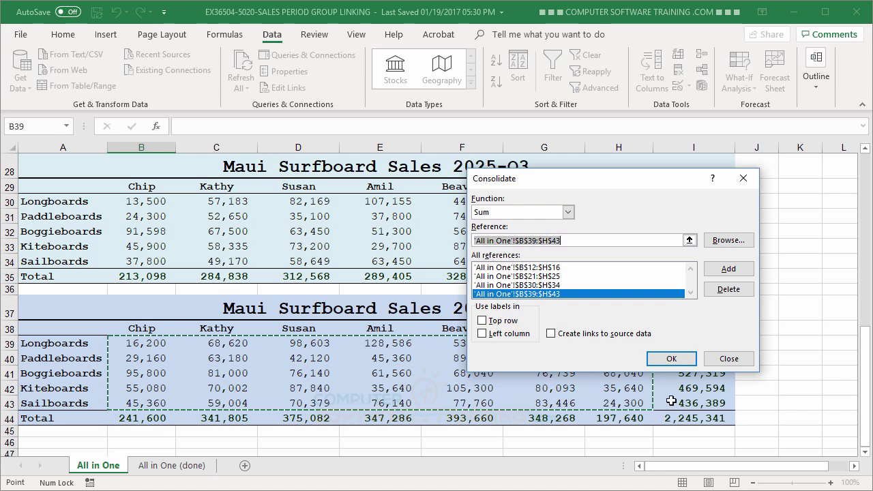
{"action": "left_click", "coordinate": [672, 360]}
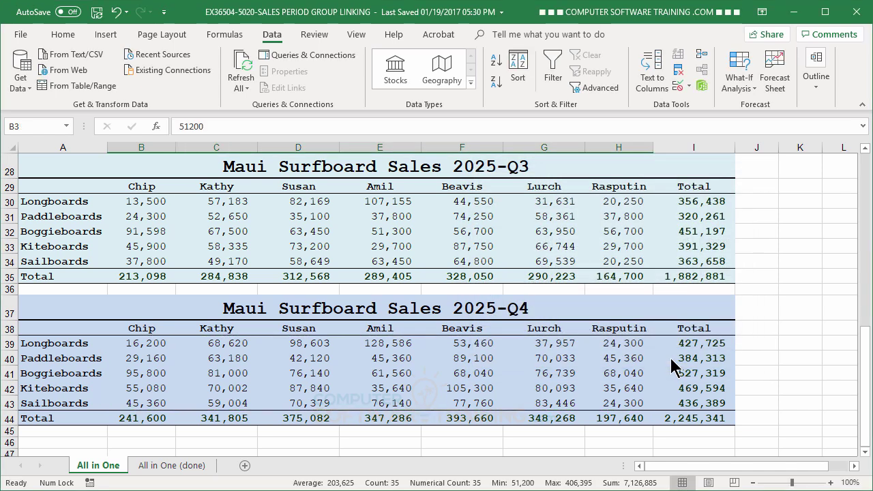
Step: Inspect the contents of several consolidated cells in the All Quarters table, and select the range B3:H7
{"action": "scroll", "coordinate": [290, 251], "scroll_direction": "up", "scroll_amount": 2}
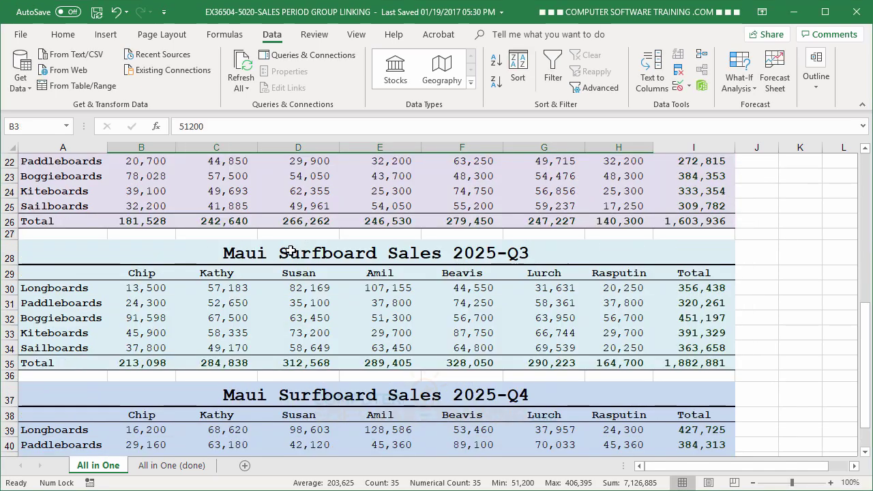
{"action": "scroll", "coordinate": [290, 251], "scroll_direction": "up", "scroll_amount": 7}
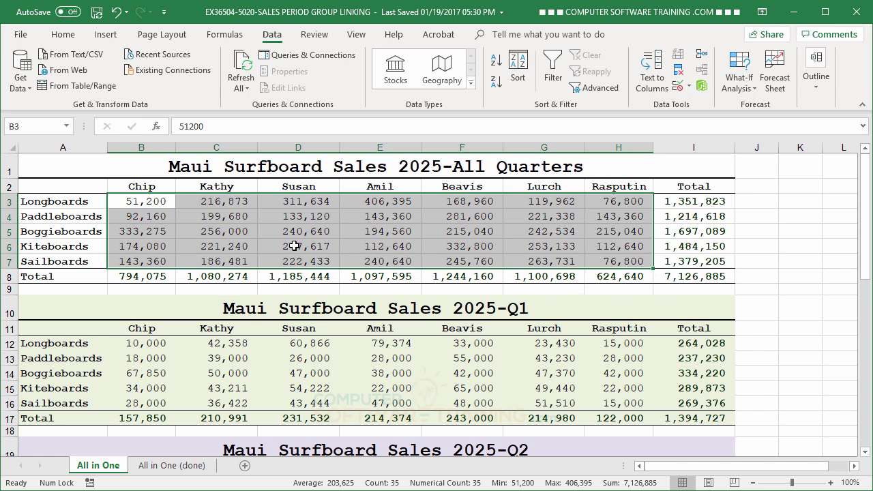
{"action": "left_click", "coordinate": [160, 214]}
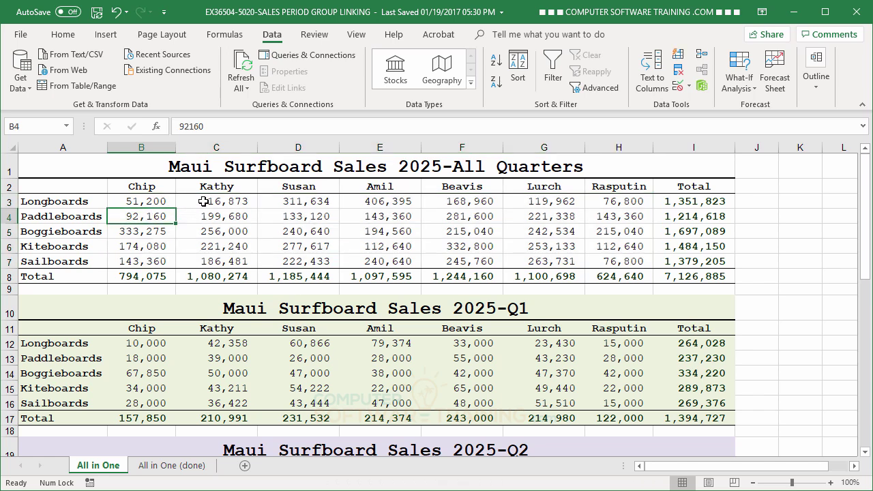
{"action": "left_click", "coordinate": [204, 202]}
{"action": "left_click", "coordinate": [215, 216]}
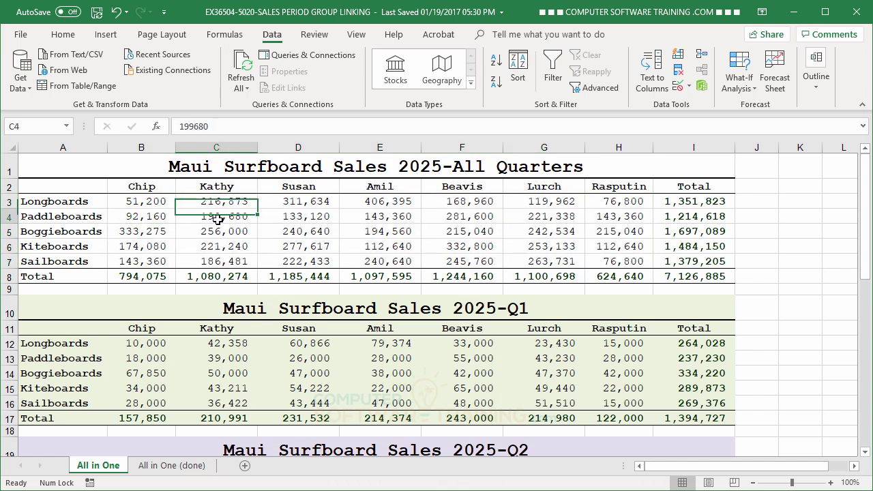
{"action": "left_click", "coordinate": [318, 218]}
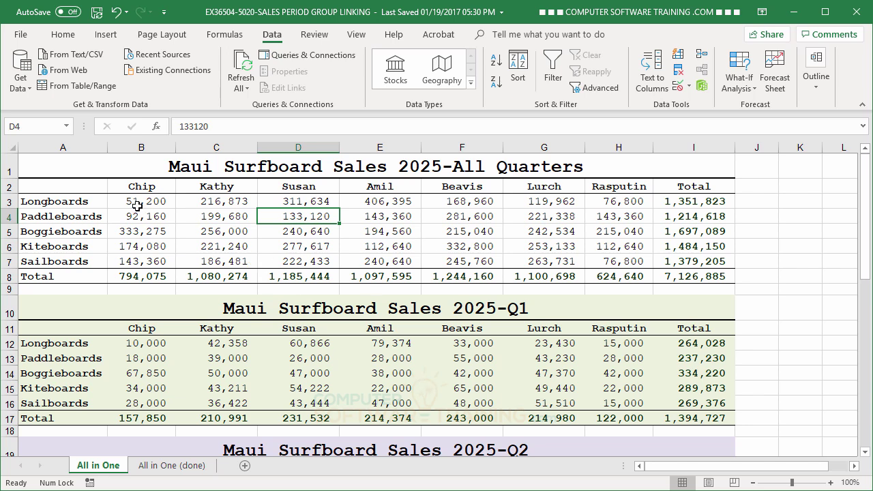
{"action": "left_click_drag", "start_coordinate": [133, 202], "coordinate": [614, 259]}
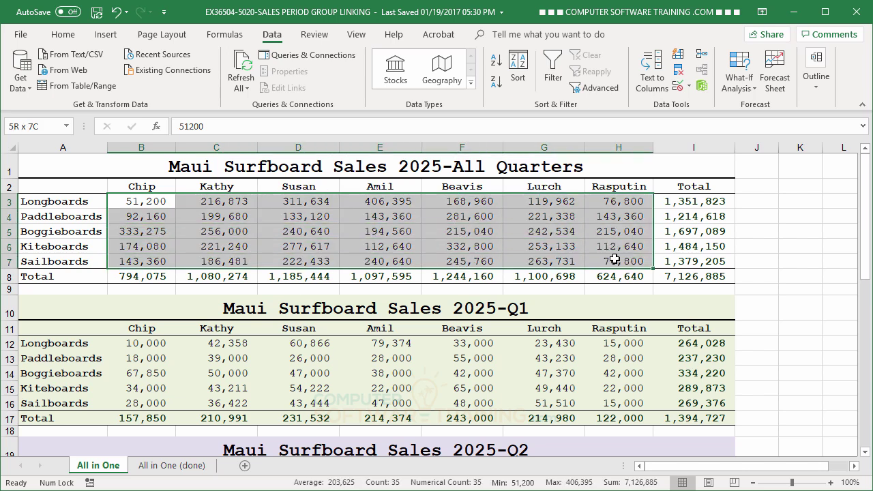
{"action": "left_click_drag", "start_coordinate": [614, 259], "coordinate": [617, 260]}
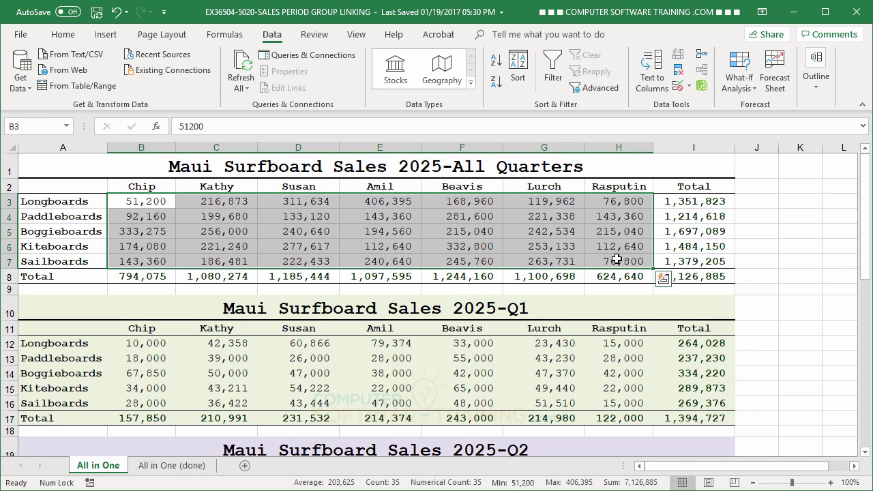
Step: Clear the consolidated figures in B3:H7 and enter the formula =B12+B21+B30+B39 in cell B3
{"action": "key", "text": "Delete"}
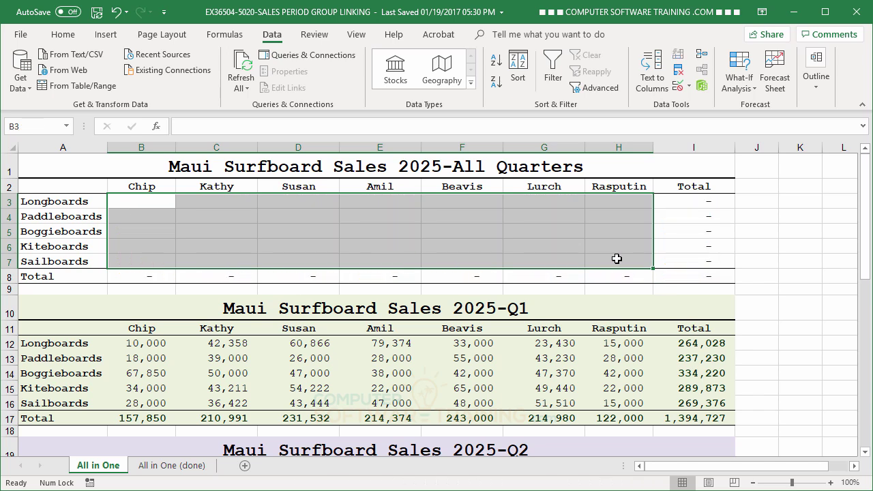
{"action": "left_click", "coordinate": [132, 202]}
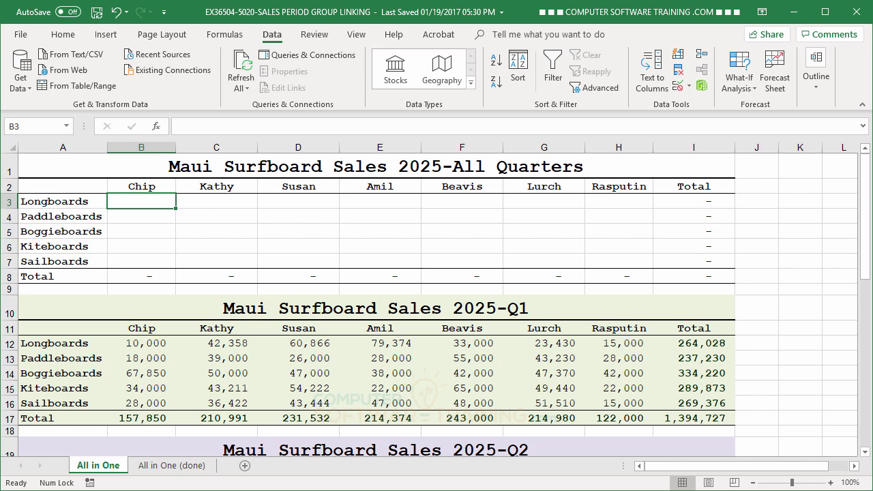
{"action": "type", "text": "="}
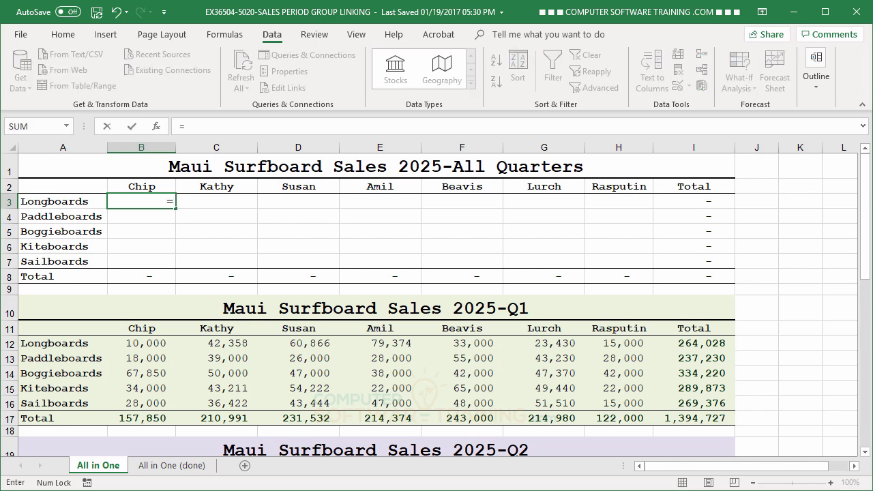
{"action": "left_click", "coordinate": [154, 346]}
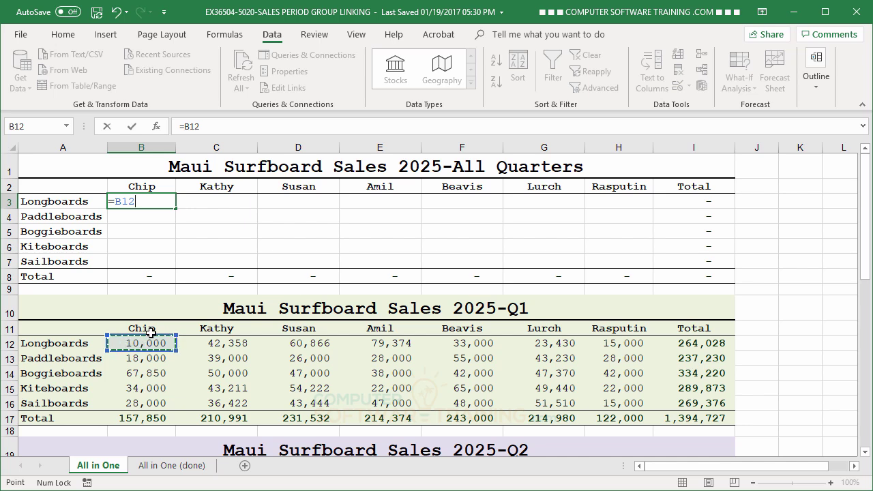
{"action": "type", "text": "+"}
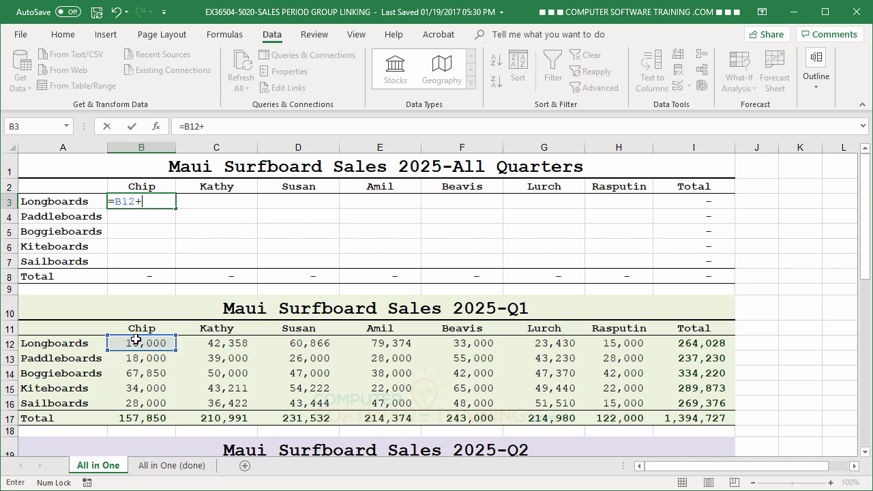
{"action": "scroll", "coordinate": [166, 370], "scroll_direction": "down", "scroll_amount": 2}
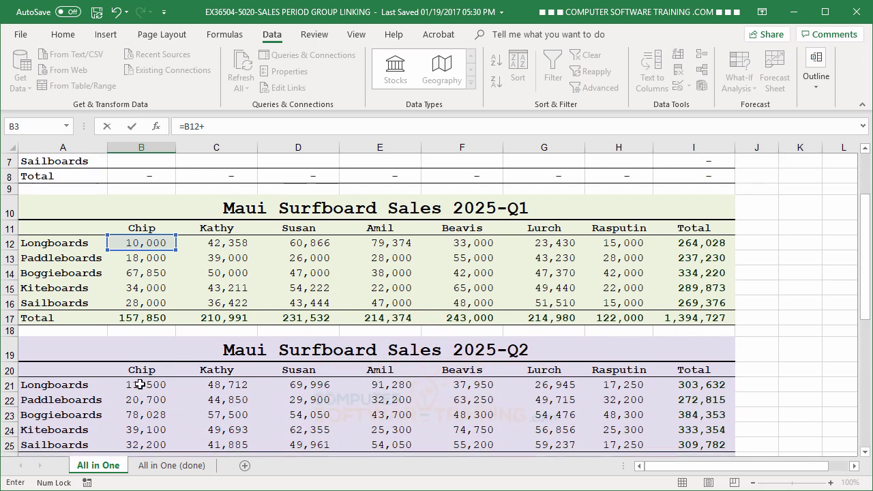
{"action": "left_click", "coordinate": [139, 385]}
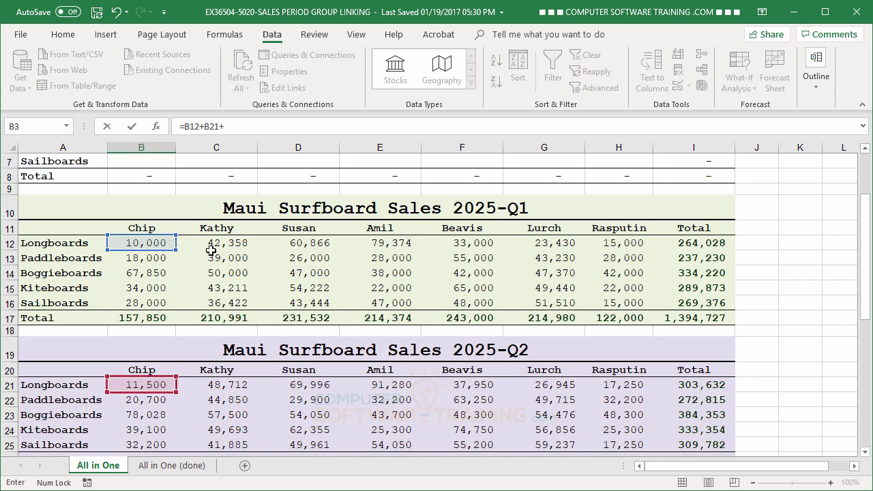
{"action": "scroll", "coordinate": [194, 406], "scroll_direction": "down", "scroll_amount": 4}
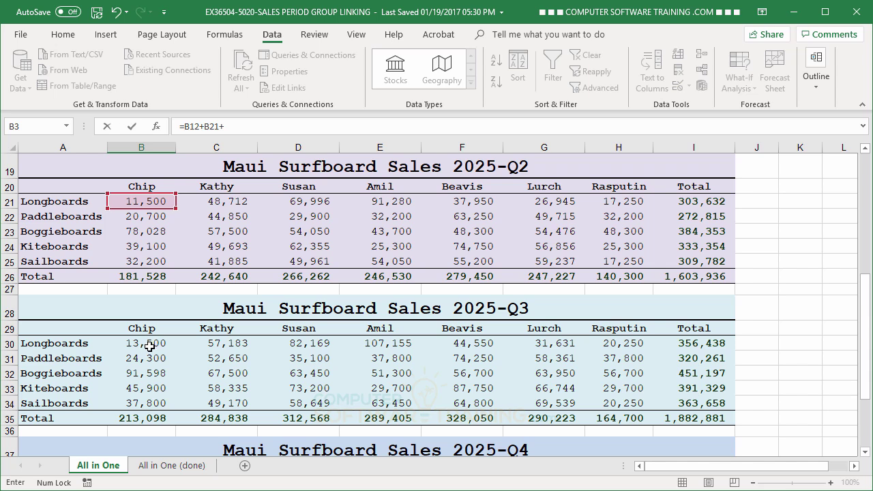
{"action": "left_click", "coordinate": [150, 347]}
{"action": "type", "text": "+"}
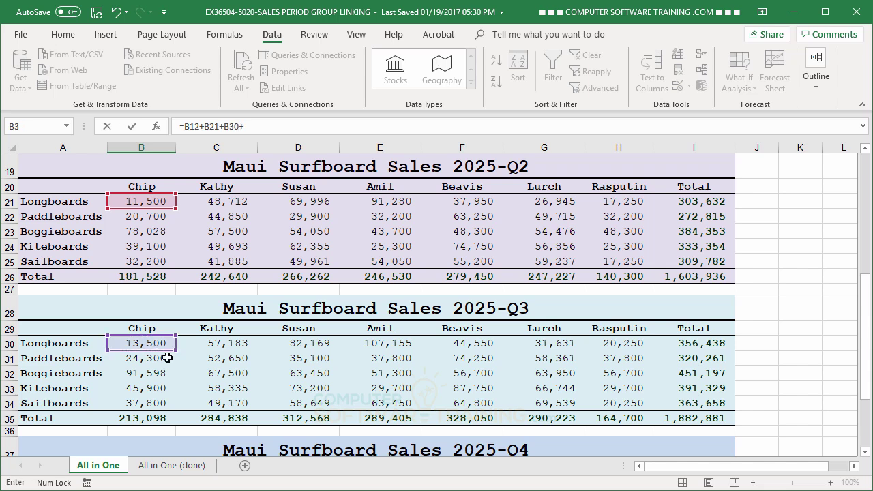
{"action": "scroll", "coordinate": [196, 378], "scroll_direction": "down", "scroll_amount": 3}
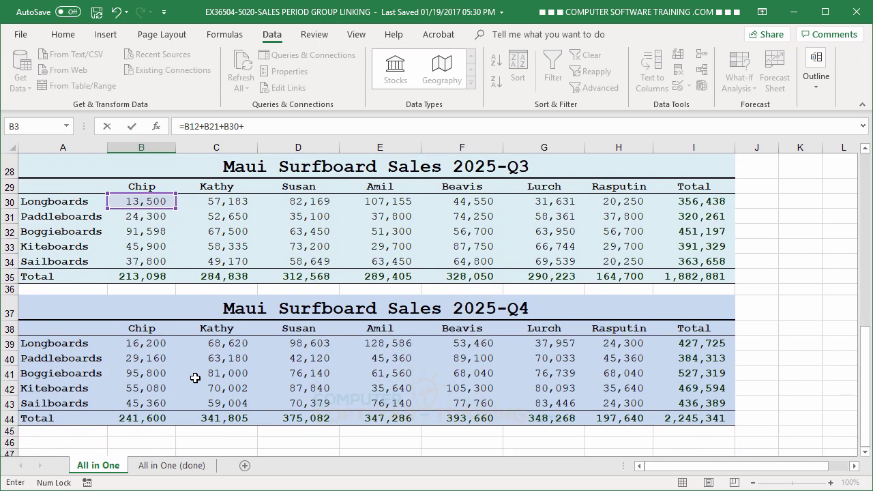
{"action": "left_click", "coordinate": [150, 347]}
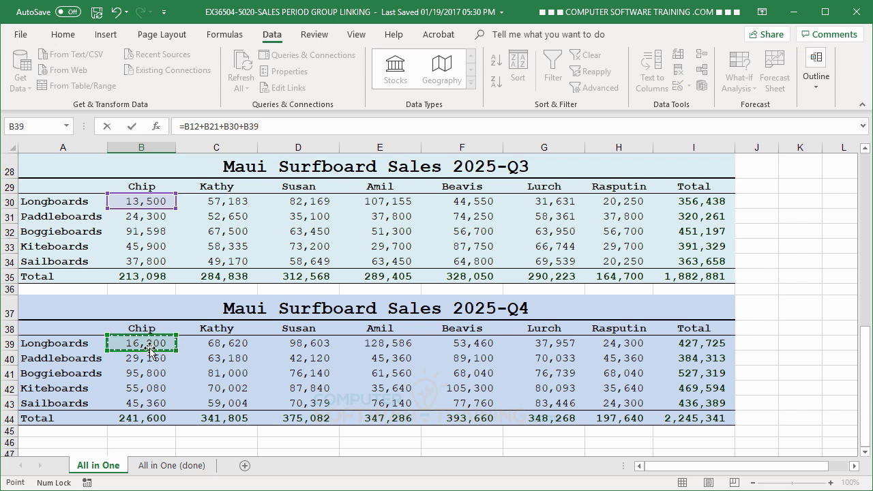
{"action": "key", "text": "Return"}
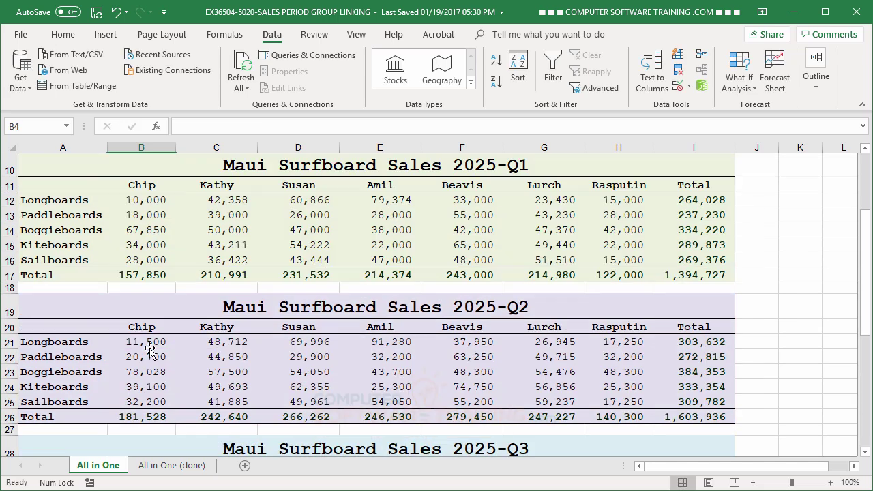
Step: Fill the formula from B3 across the range B3:H7 and check the formulas in the Longboards row
{"action": "left_click", "coordinate": [157, 204]}
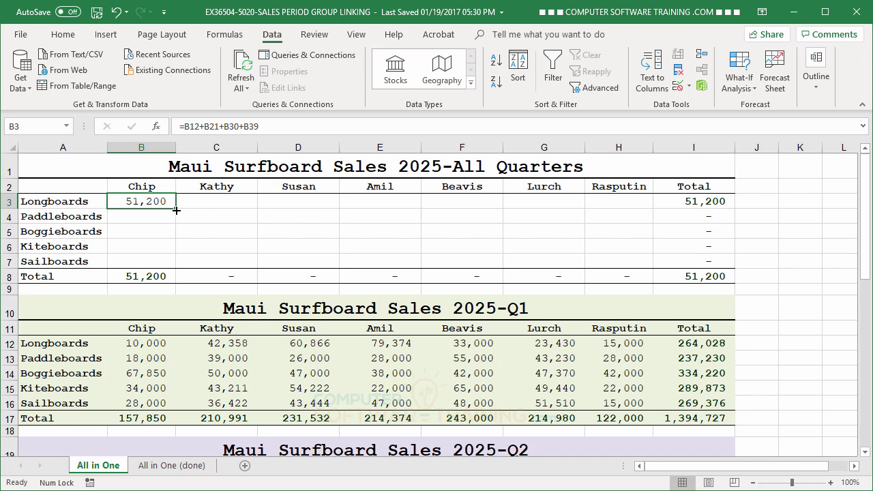
{"action": "left_click_drag", "start_coordinate": [173, 210], "coordinate": [656, 266]}
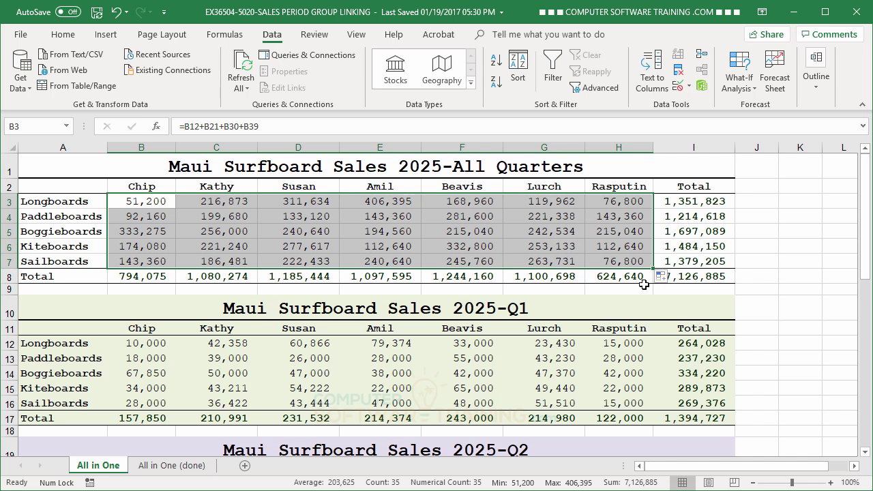
{"action": "left_click", "coordinate": [155, 203]}
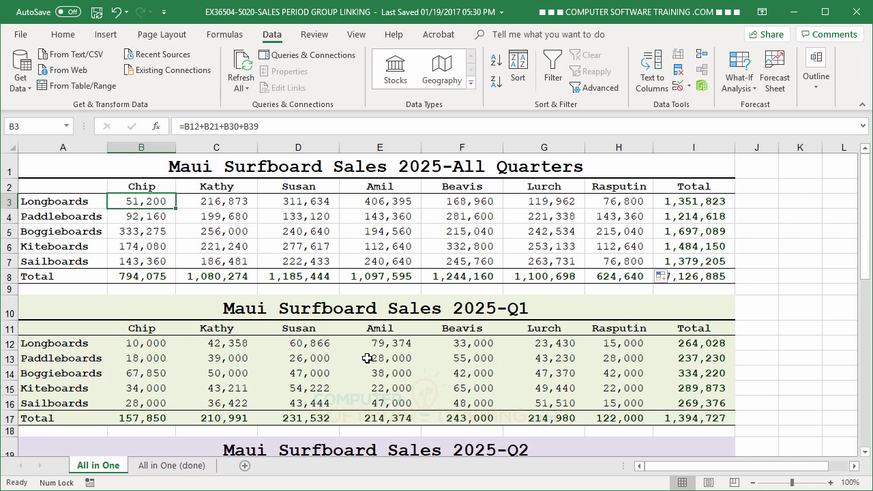
{"action": "left_click", "coordinate": [199, 205]}
{"action": "left_click", "coordinate": [151, 205]}
Step: Set the Q1 Paddleboards figure in C13 to 50000 and review the quarterly and All Quarters tables
{"action": "left_click", "coordinate": [229, 361]}
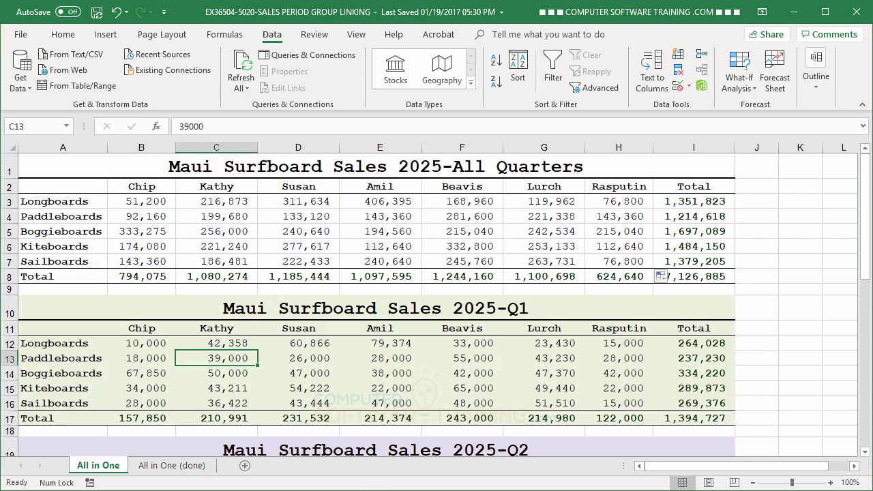
{"action": "type", "text": "50"}
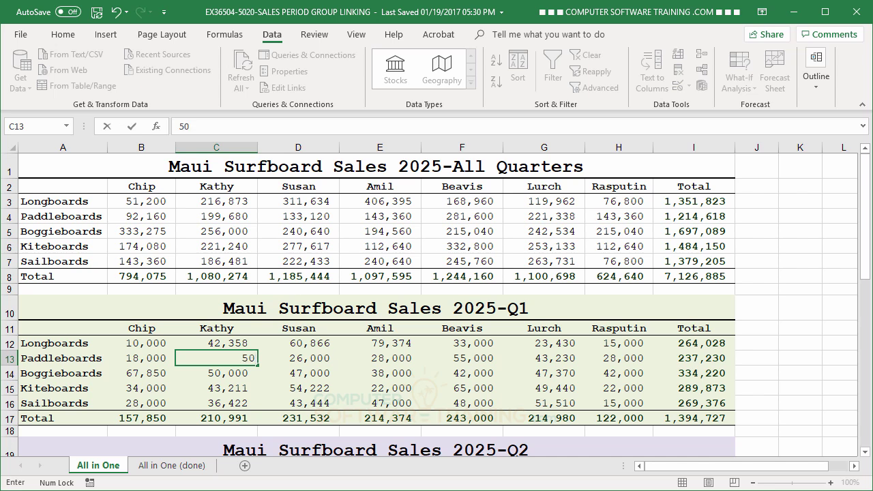
{"action": "type", "text": "000"}
{"action": "key", "text": "Return"}
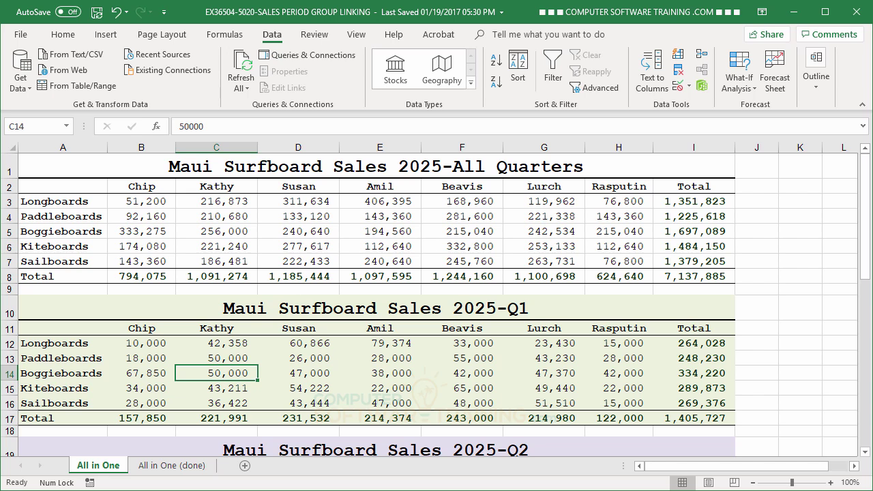
{"action": "scroll", "coordinate": [605, 266], "scroll_direction": "down", "scroll_amount": 3}
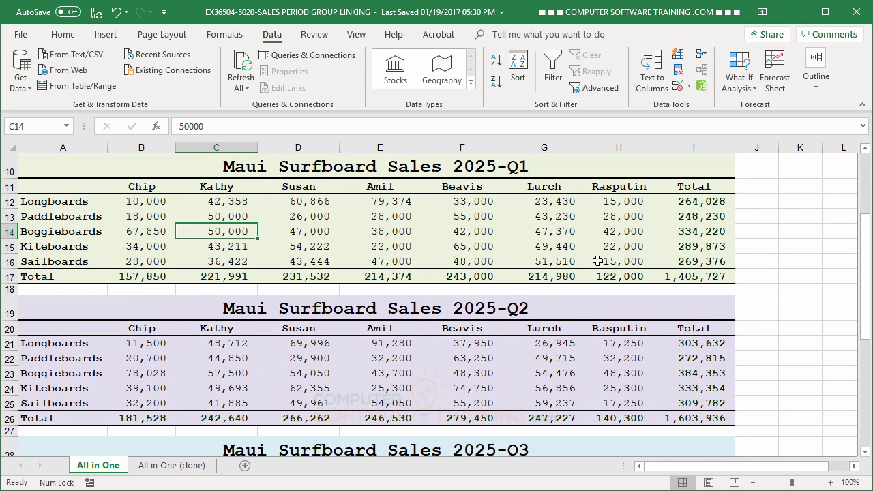
{"action": "scroll", "coordinate": [597, 261], "scroll_direction": "up", "scroll_amount": 3}
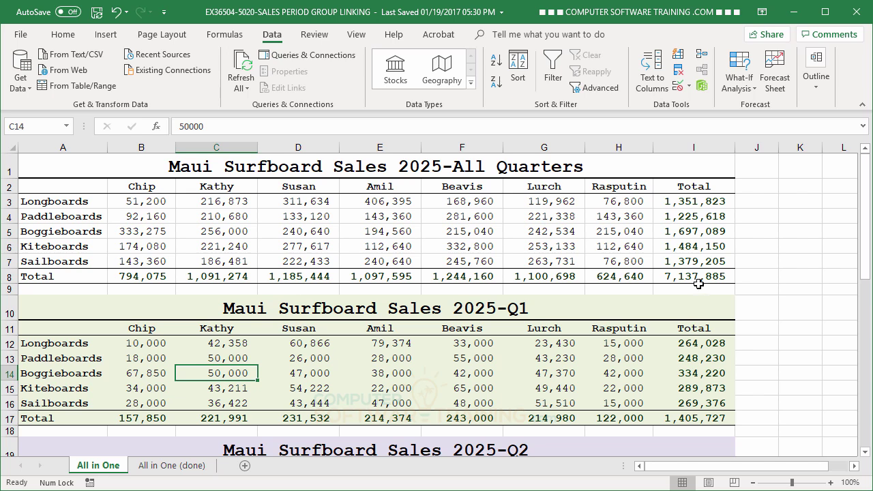